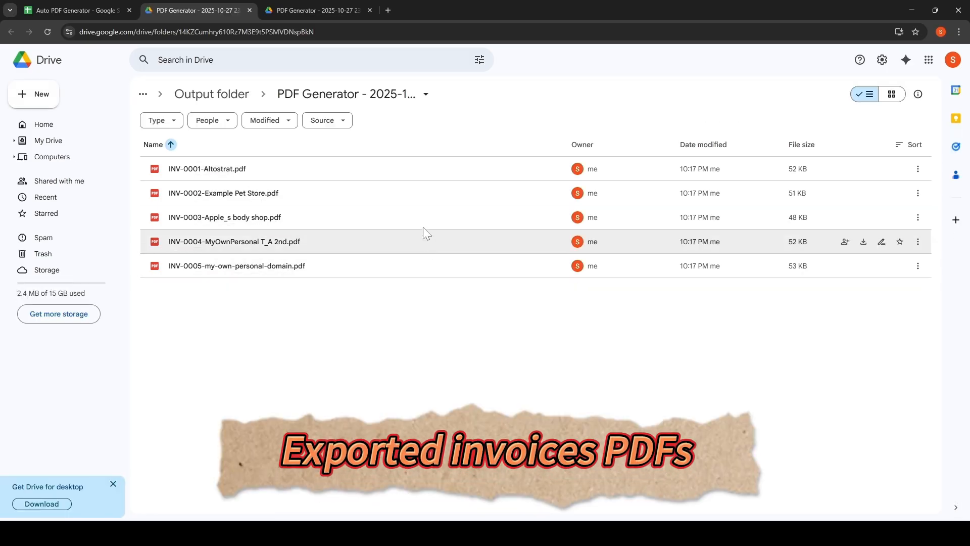
Preview the exported invoice PDFs in the output Drive folder.
left_click(316, 267)
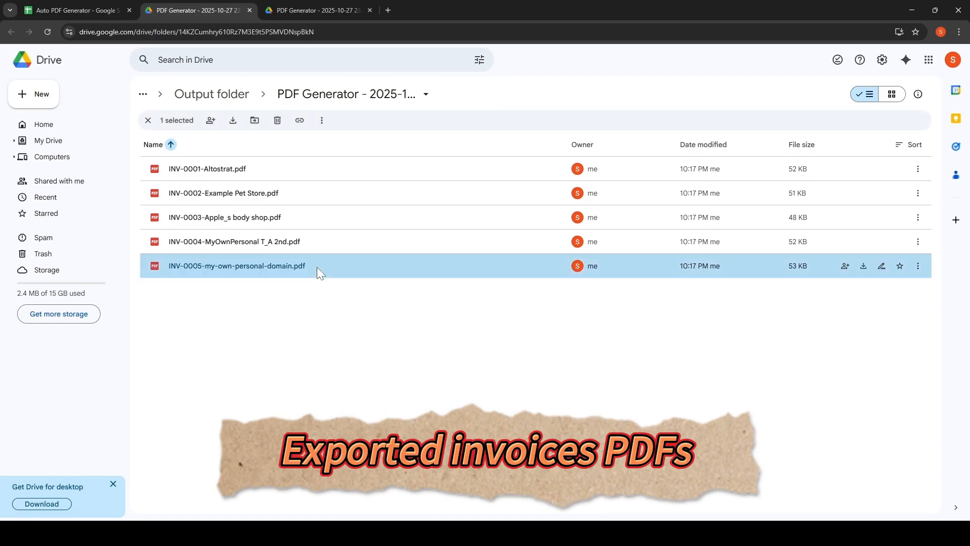
double_click(316, 266)
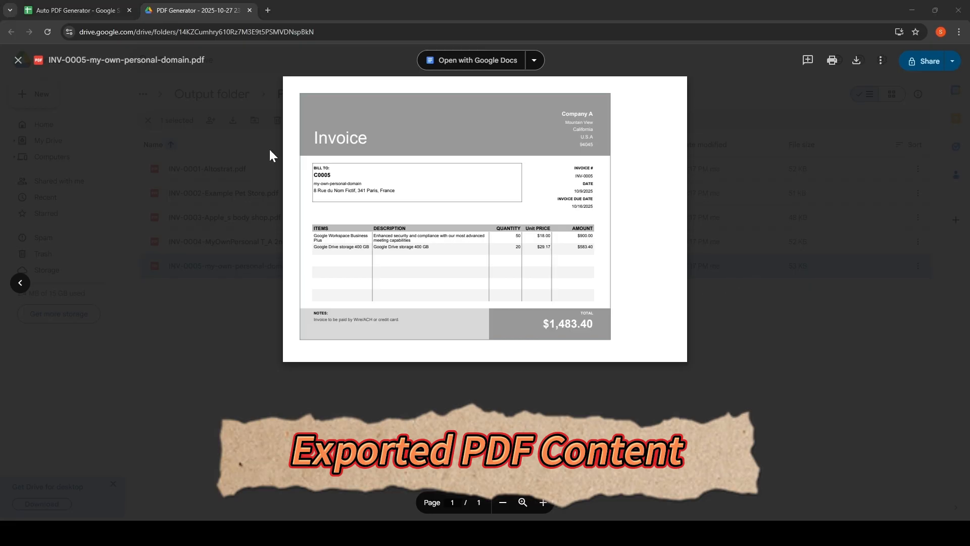
left_click(20, 287)
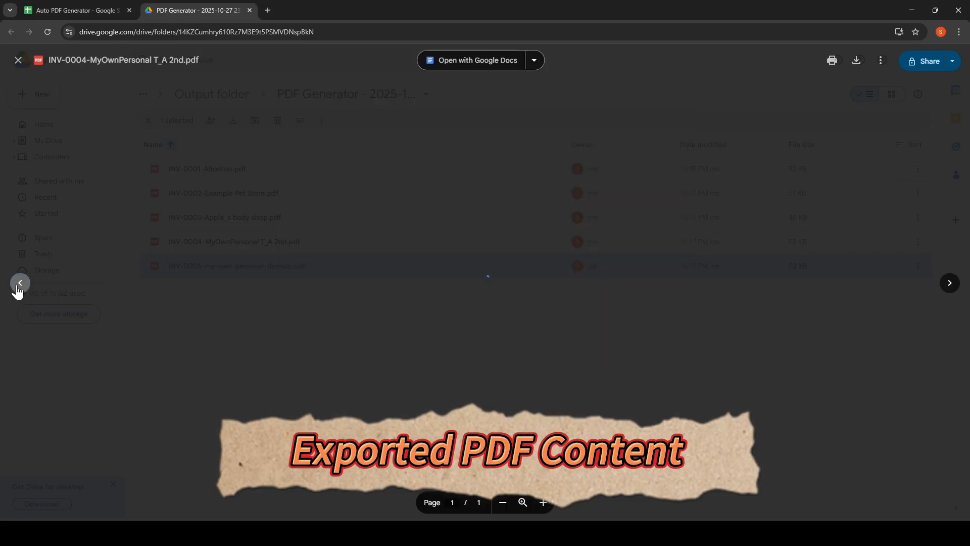
left_click(231, 214)
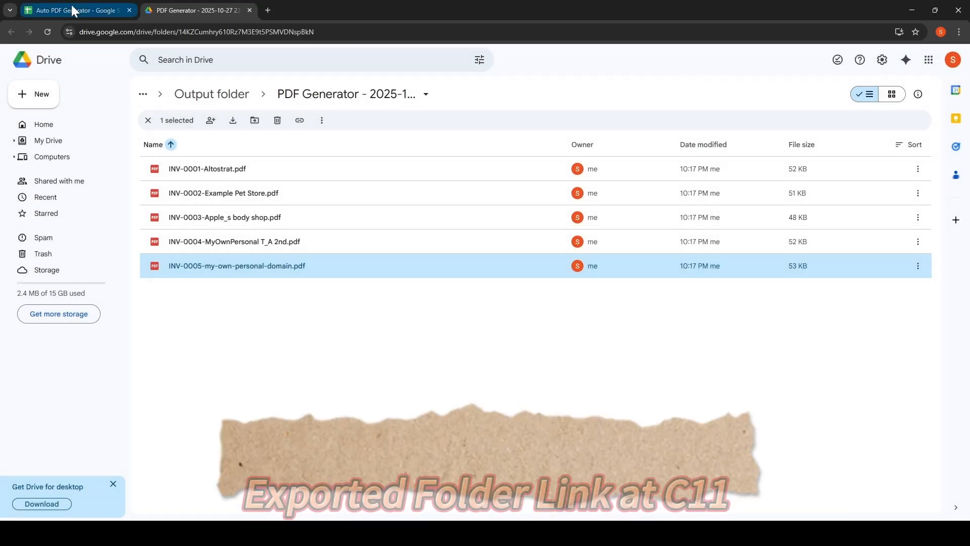
Open the output folder link stored in the config sheet's cell C11, then return to the spreadsheet.
left_click(71, 10)
mouse_move(404, 259)
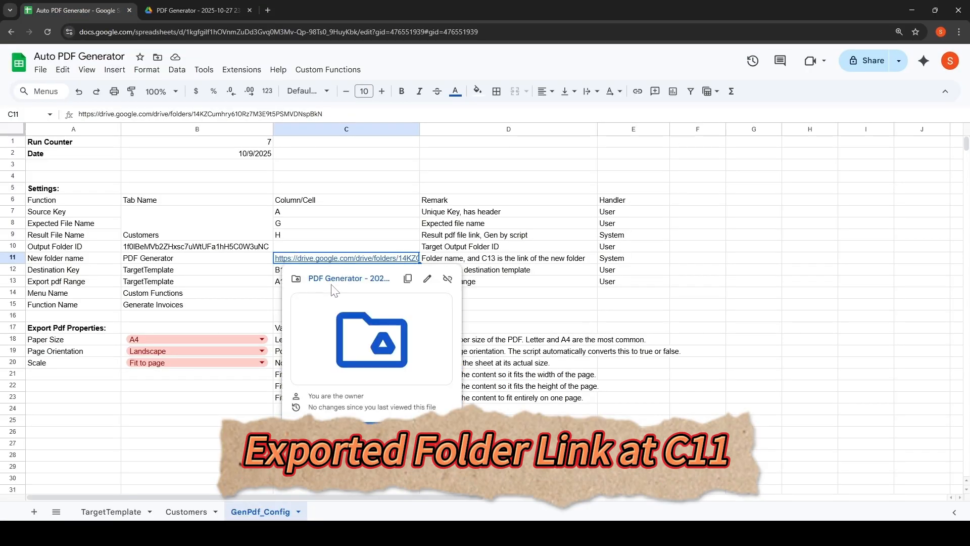
left_click(339, 277)
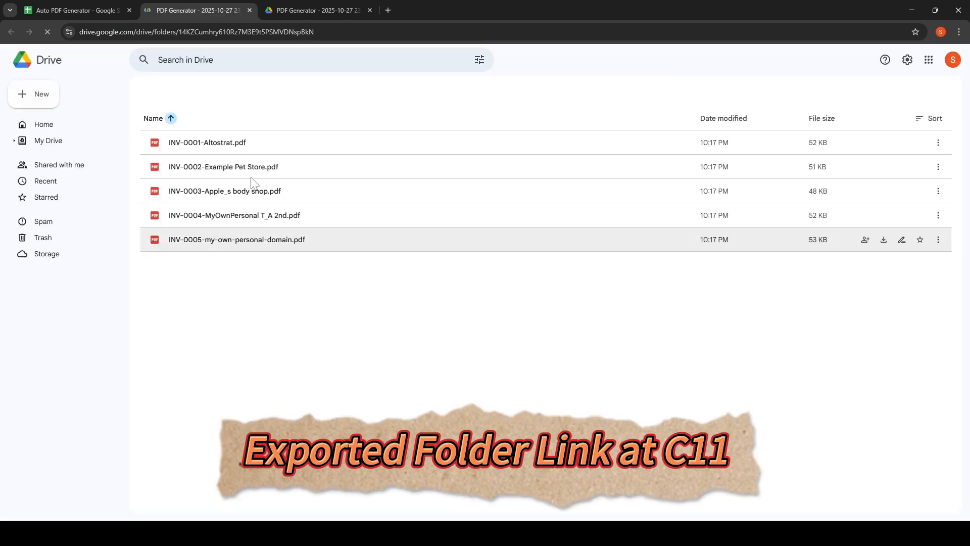
left_click(85, 13)
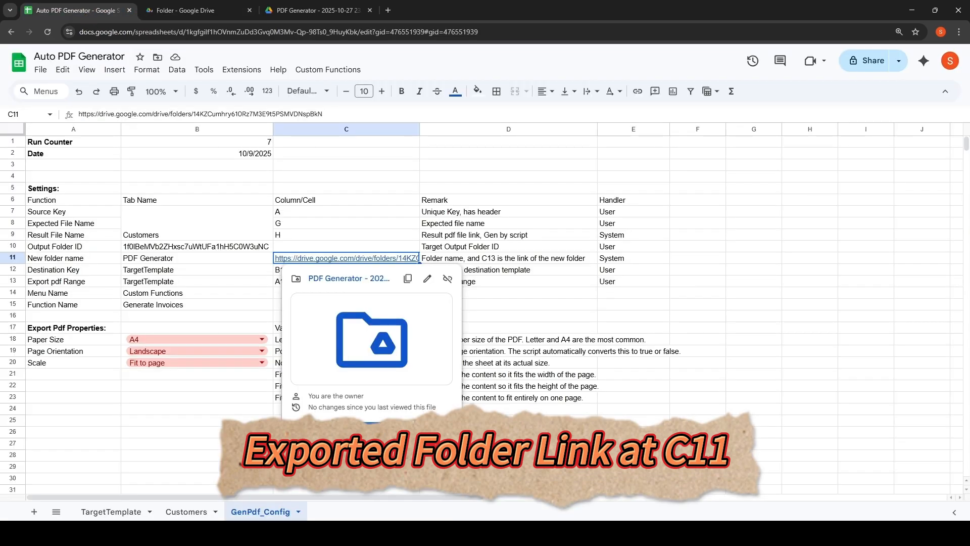
Review the Customers sheet's Customer ID, Expected File Name and Result File Name columns.
left_click(195, 468)
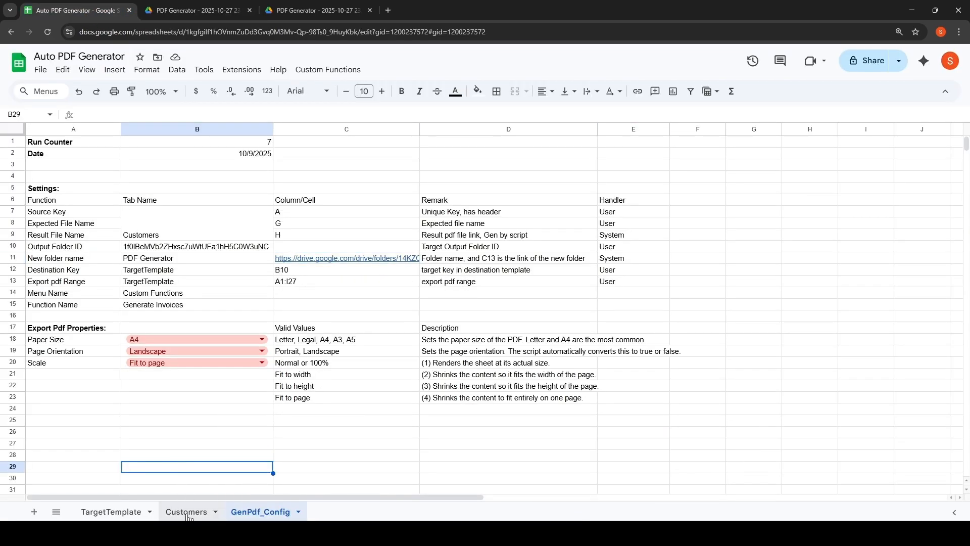
left_click(187, 512)
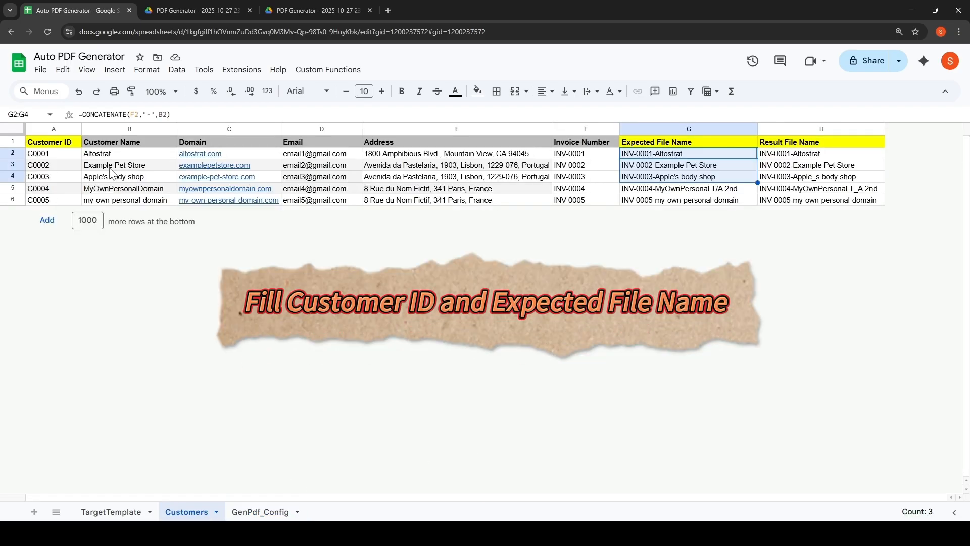
left_click(67, 155)
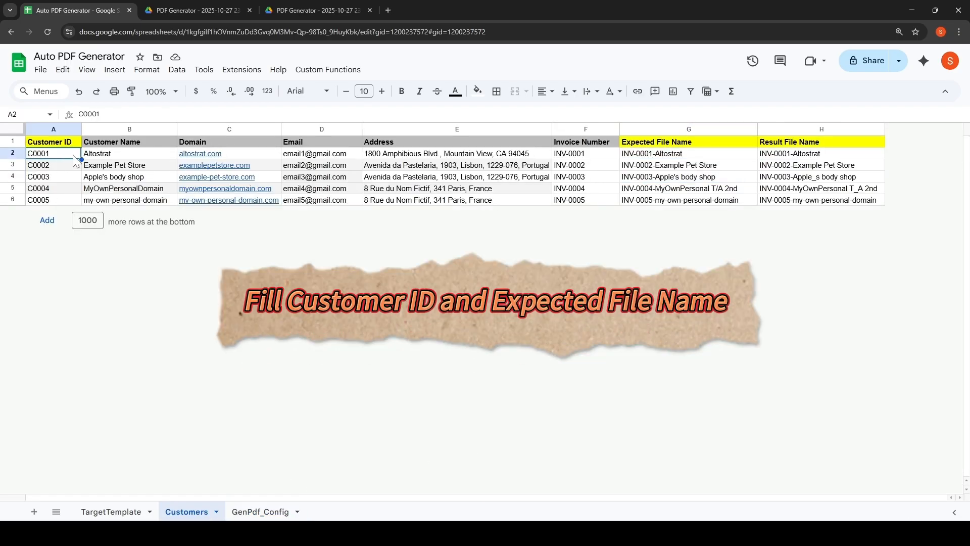
left_click(68, 147)
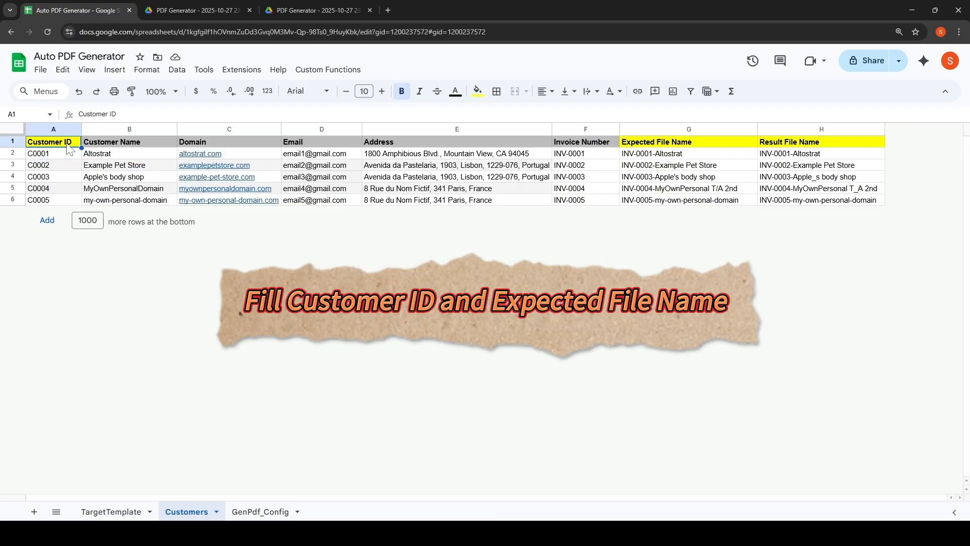
left_click(686, 147)
left_click_drag(718, 157, 719, 190)
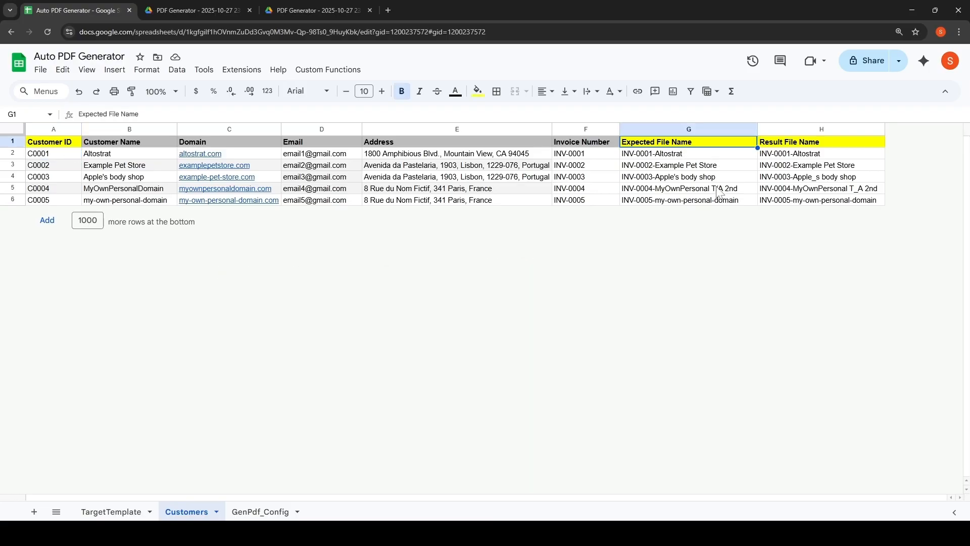
Inspect the formulas behind the invoice template's bill-to, item and invoice number and date cells.
left_click(112, 511)
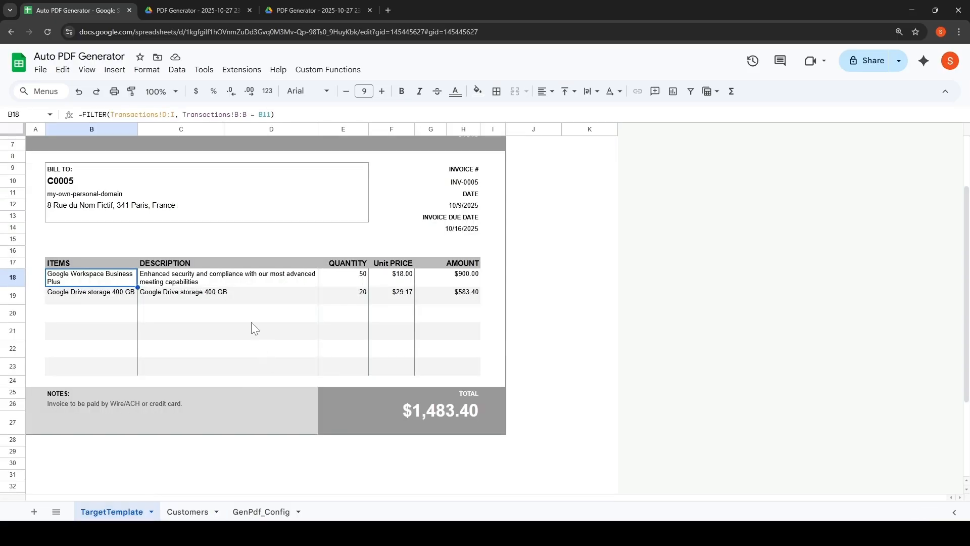
left_click(83, 205)
left_click(73, 182)
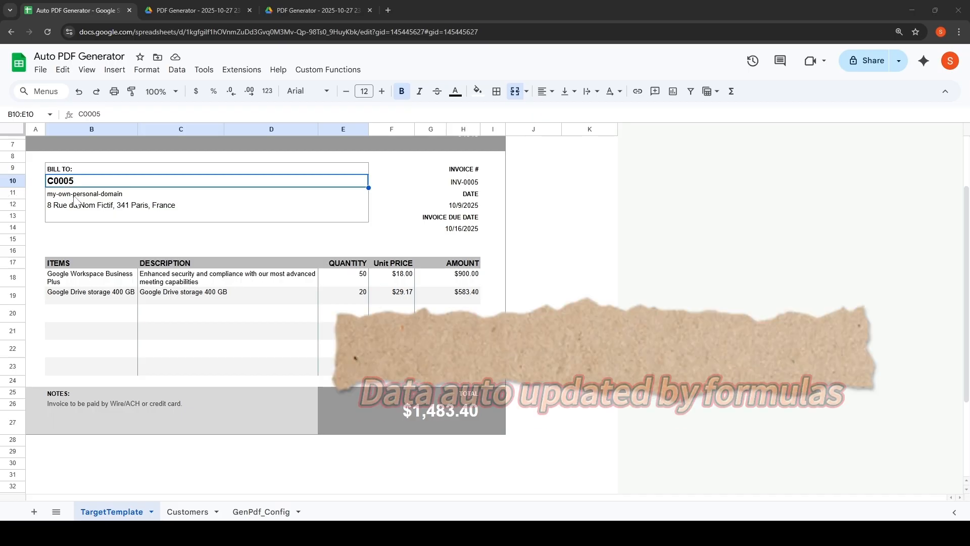
left_click(75, 195)
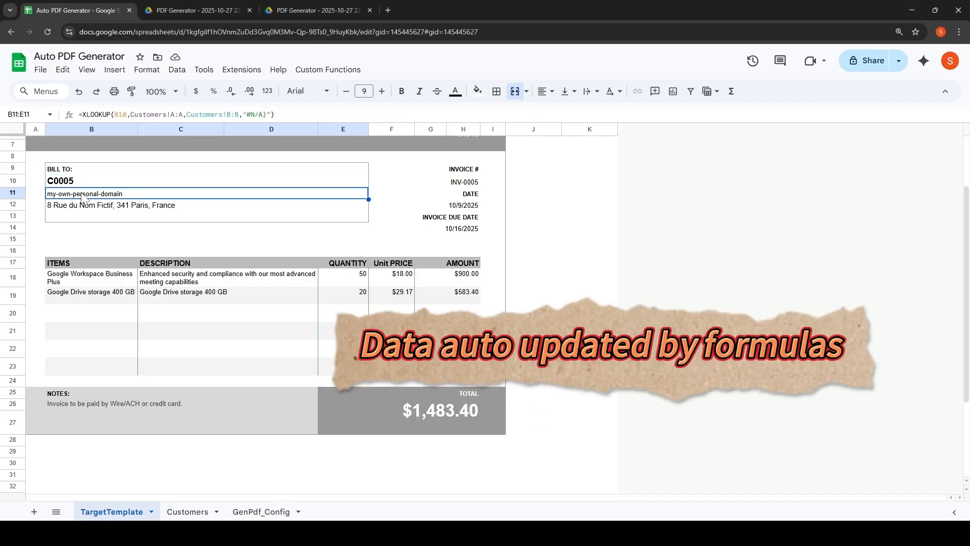
left_click(85, 208)
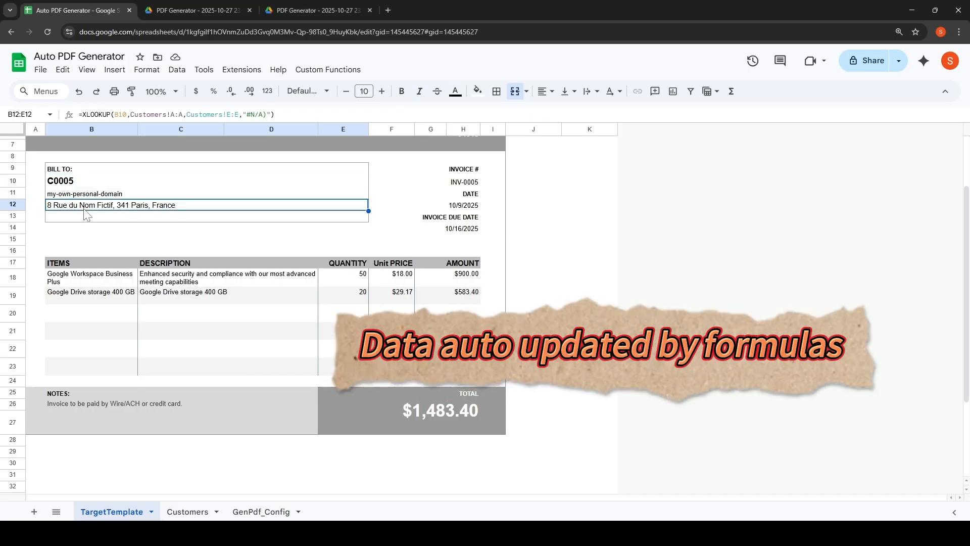
left_click(72, 284)
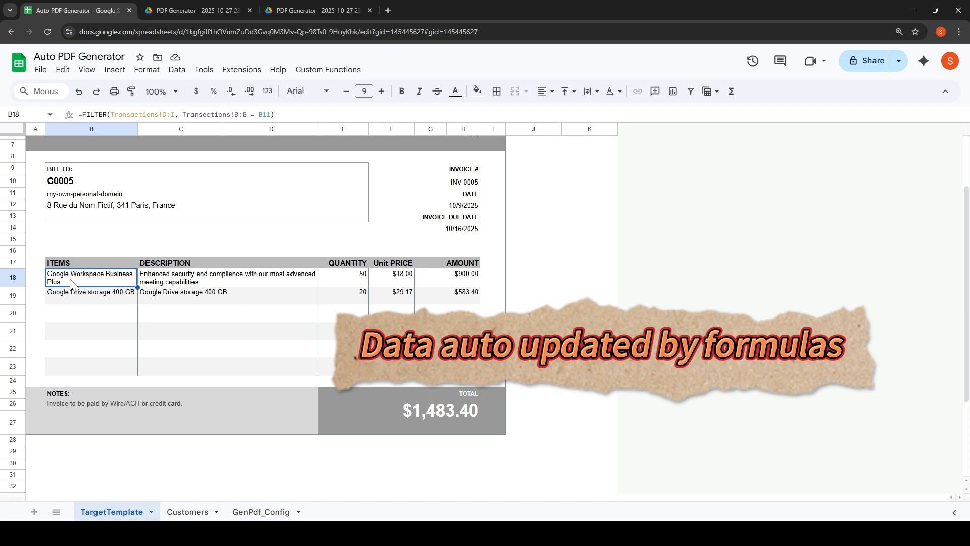
left_click(457, 186)
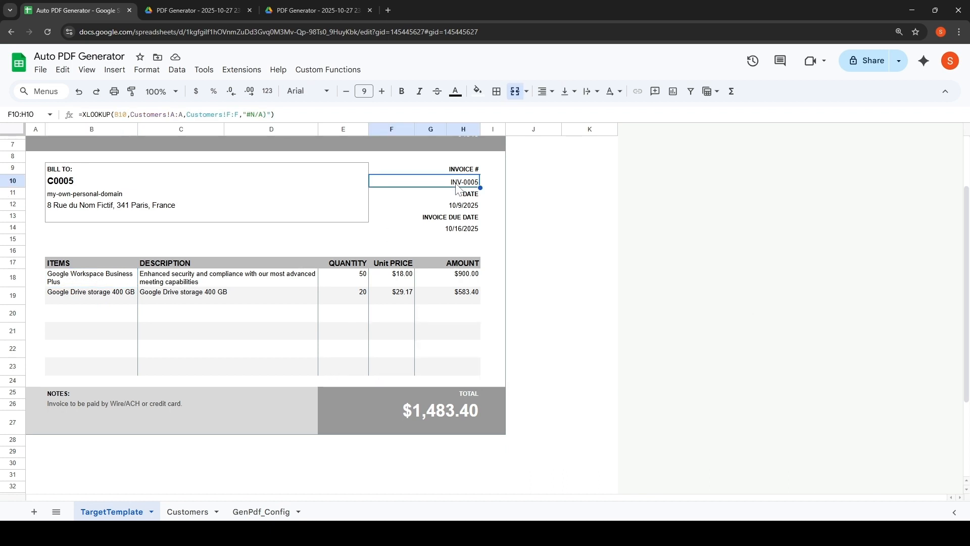
left_click(460, 203)
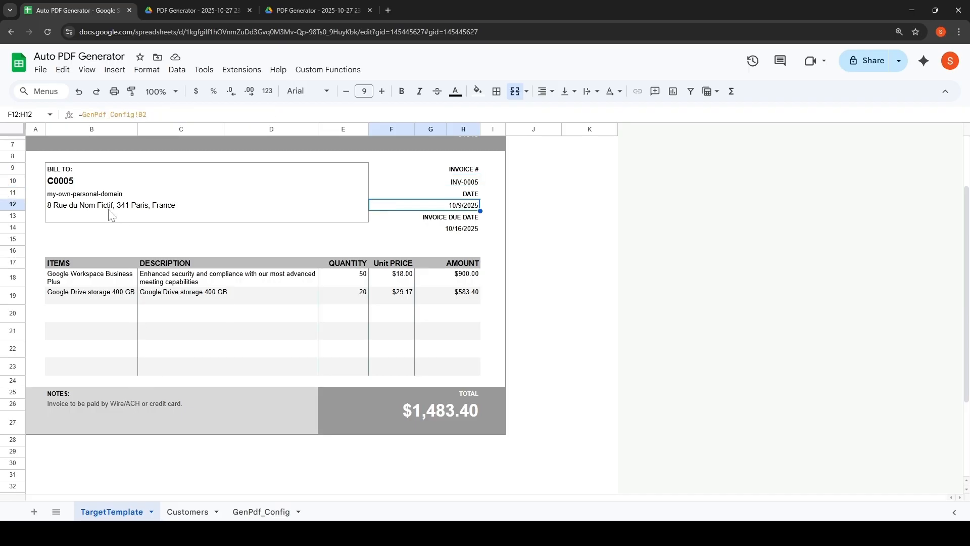
Set the invoice template's customer ID cell to C0002.
left_click(73, 181)
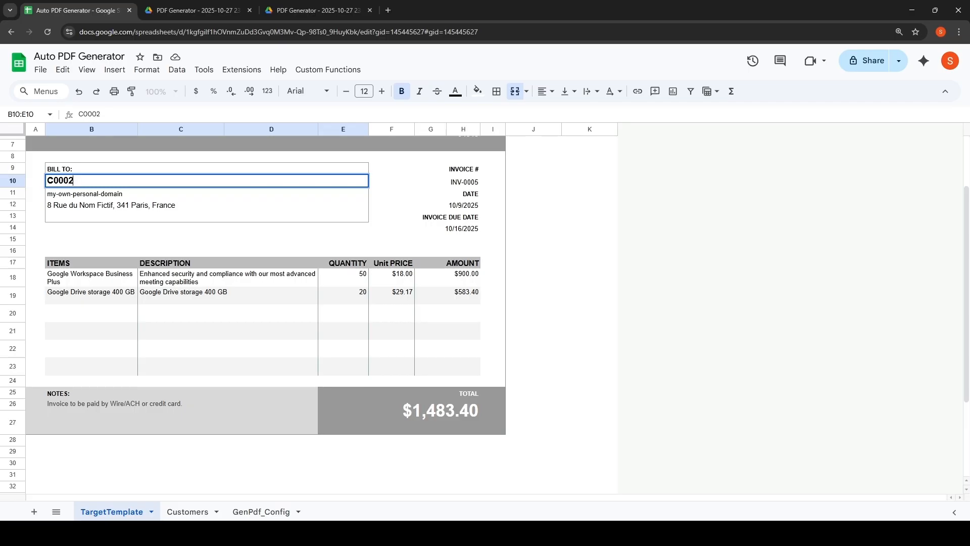
type("C0002")
key("Return")
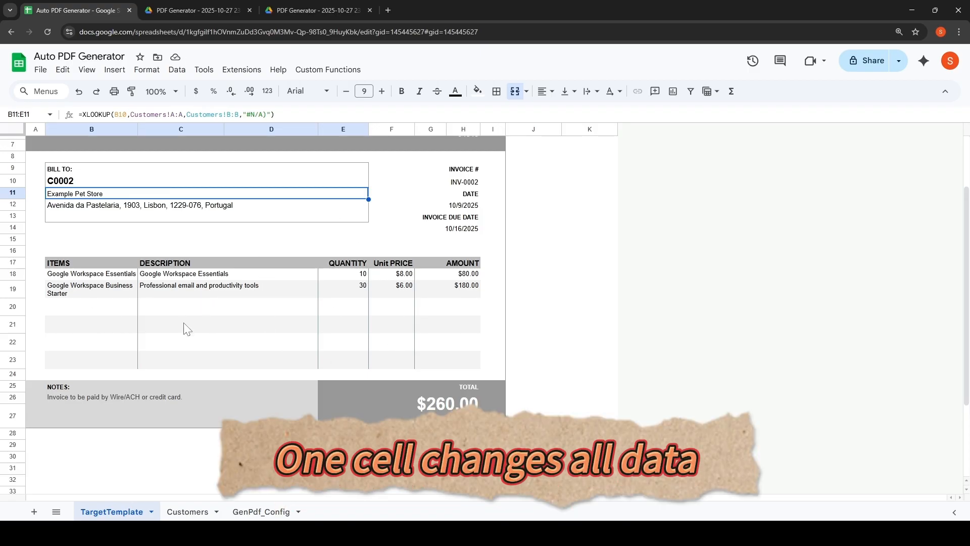
left_click(107, 330)
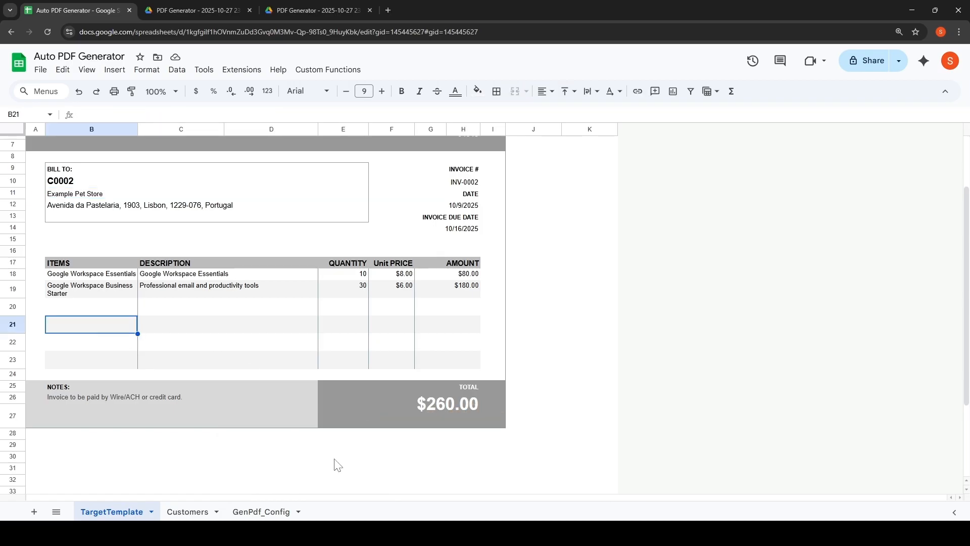
Review the GenPdf_Config settings for source tab, key and file name columns, output folder and destination key.
left_click(262, 512)
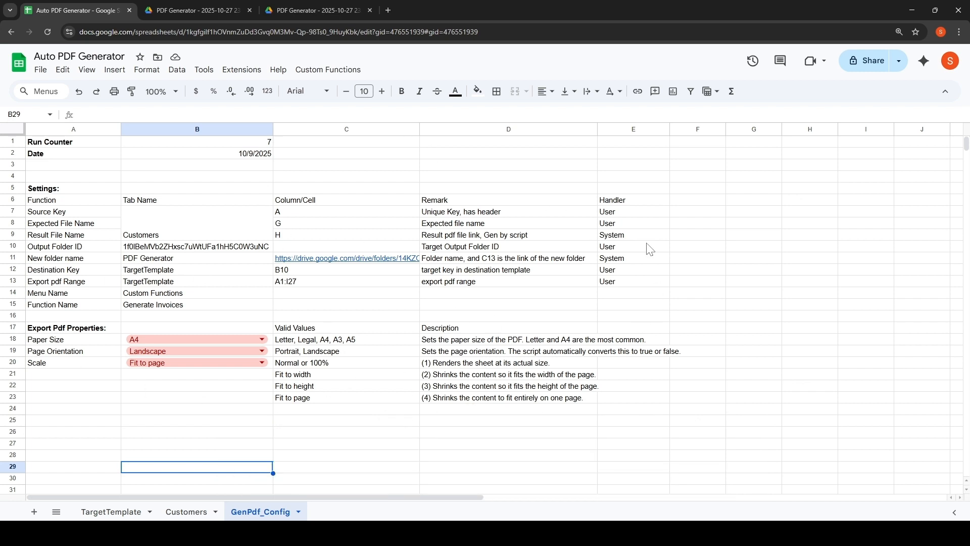
left_click(152, 232)
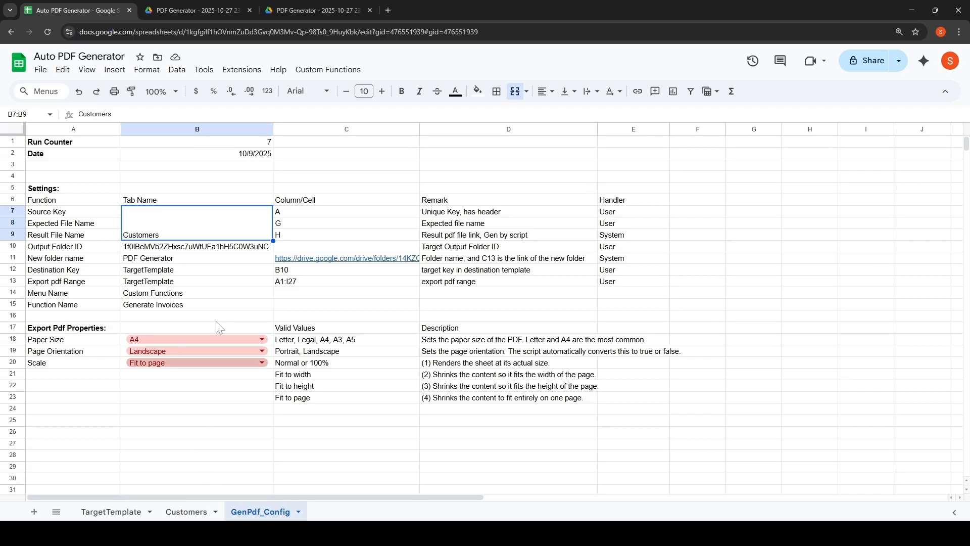
left_click(185, 272)
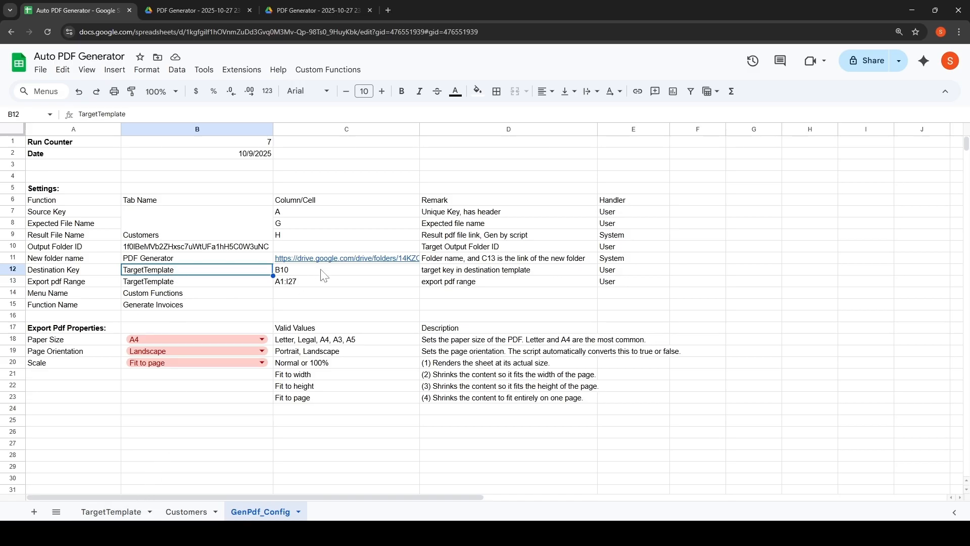
left_click(292, 217)
scroll(292, 217, "down", 1)
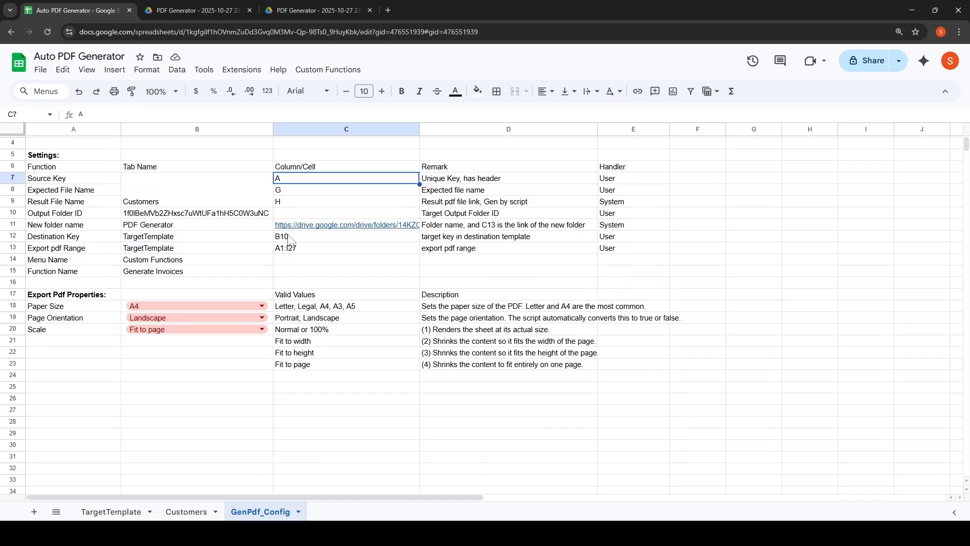
left_click(290, 239)
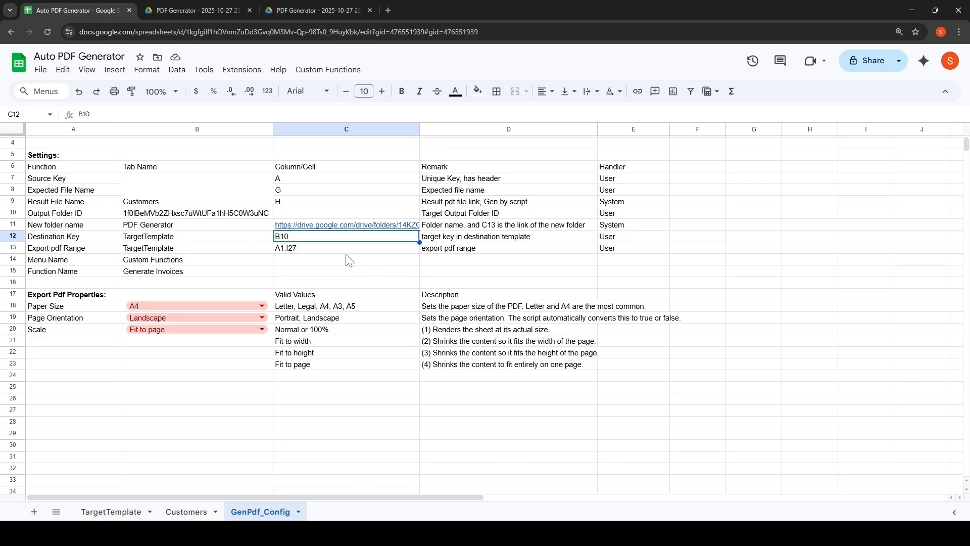
left_click(277, 188)
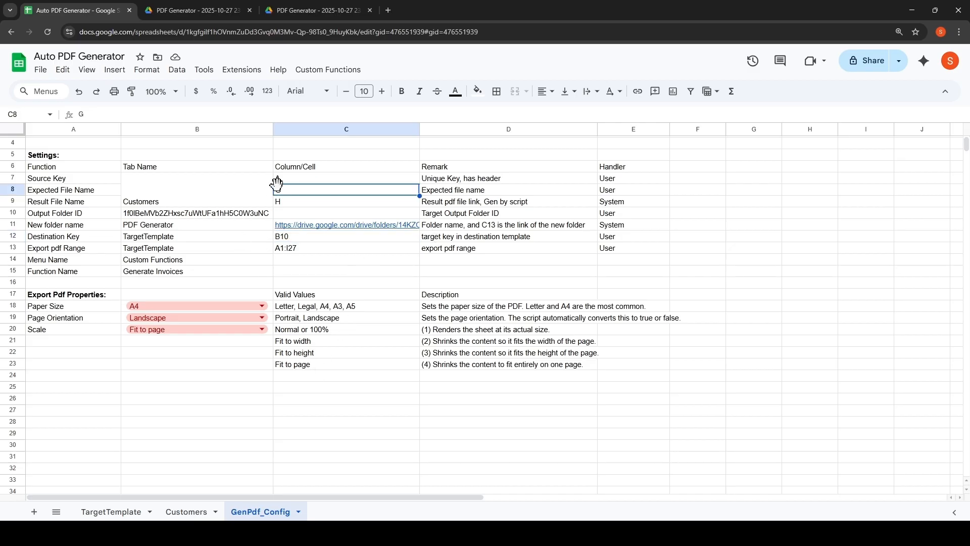
left_click(297, 203)
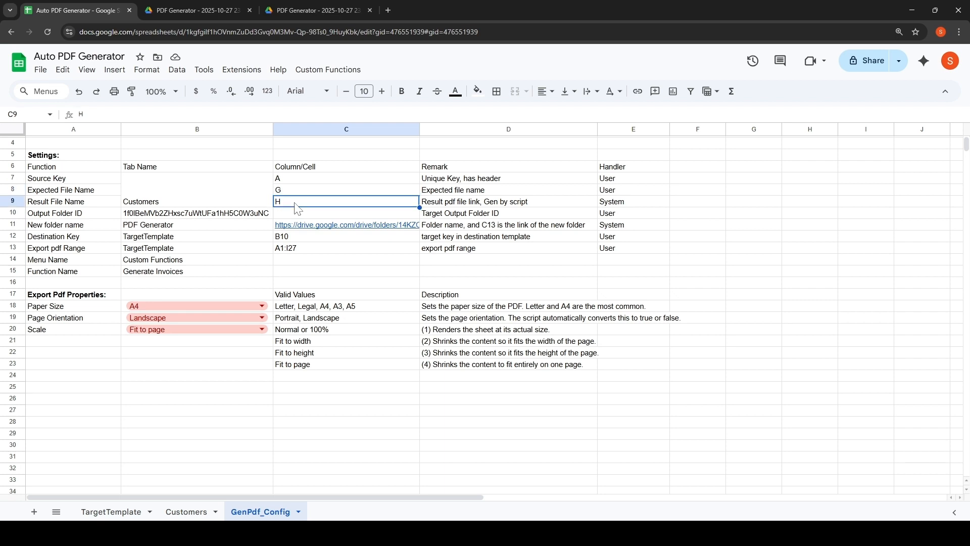
left_click(163, 216)
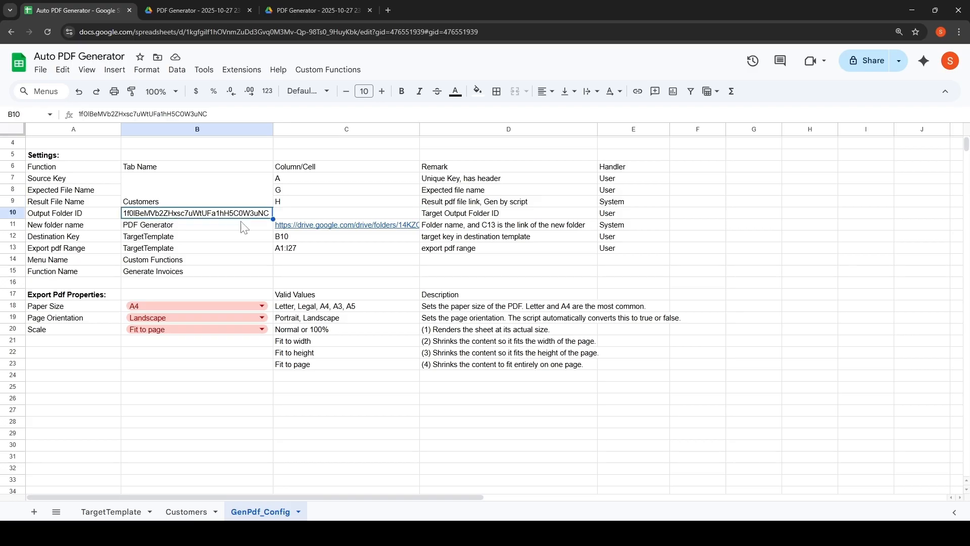
left_click(145, 227)
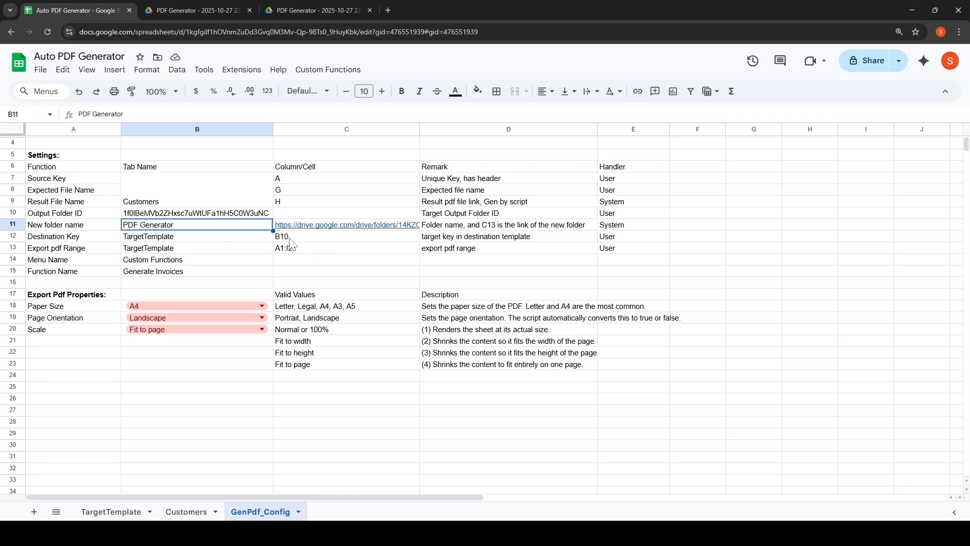
key("Right")
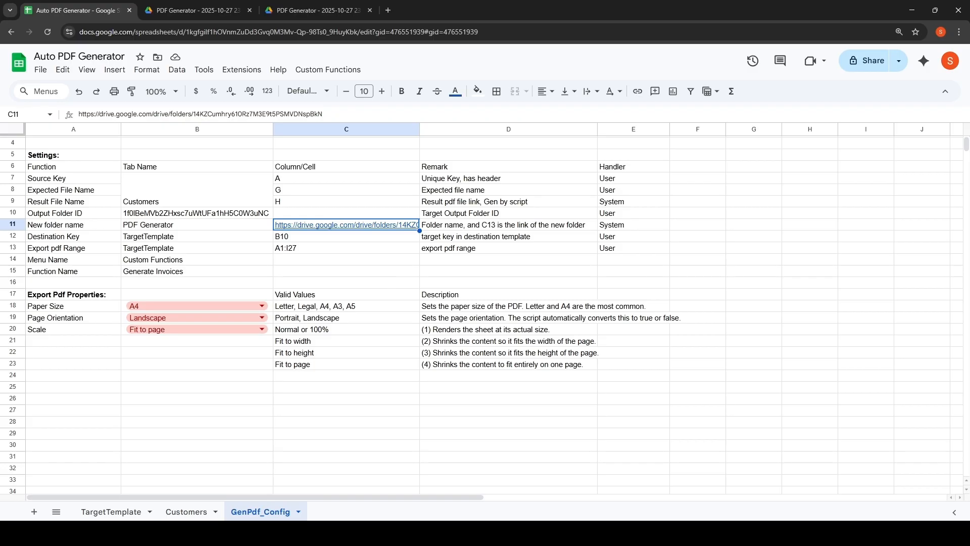
scroll(70, 333, "up", 1)
Set the export Paper Size property to A3.
left_click(55, 328)
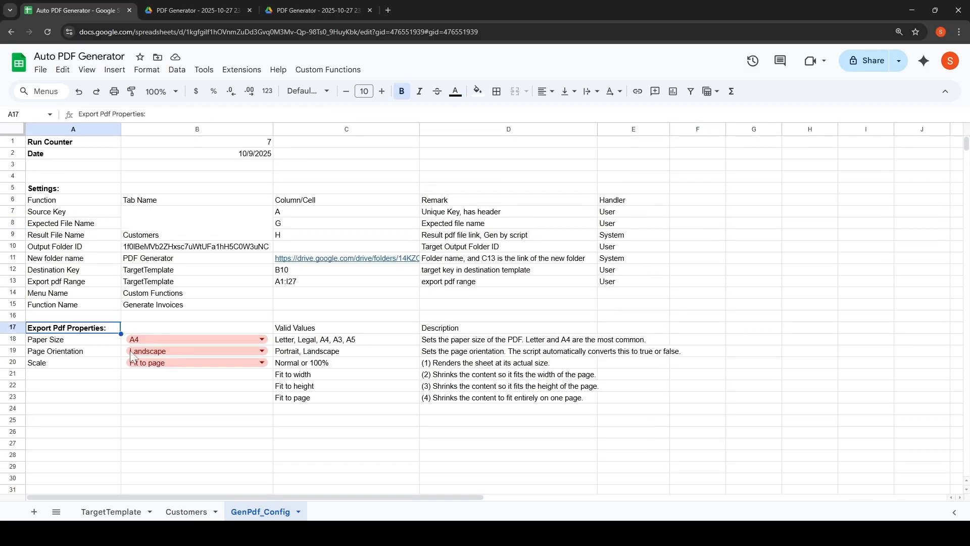
left_click(665, 400, "shift")
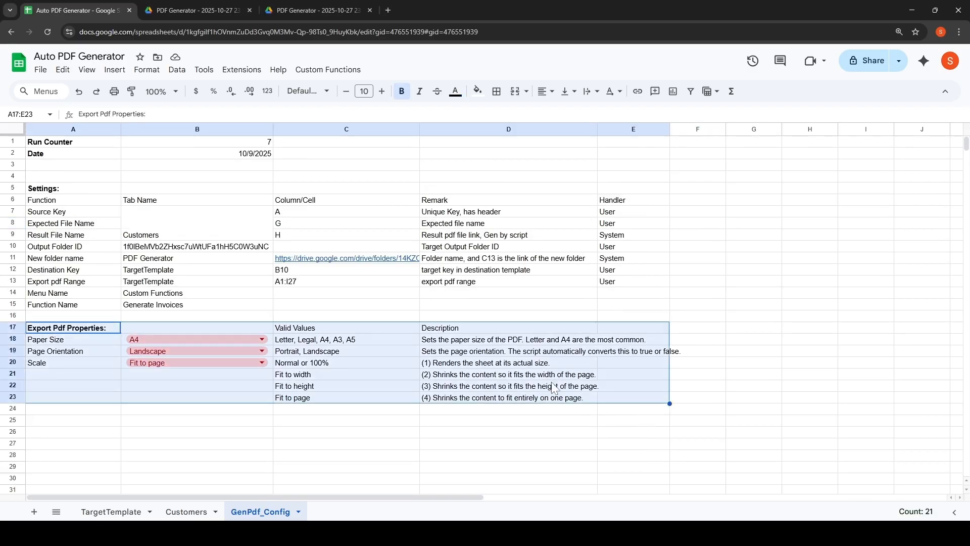
left_click(262, 340)
left_click(183, 392)
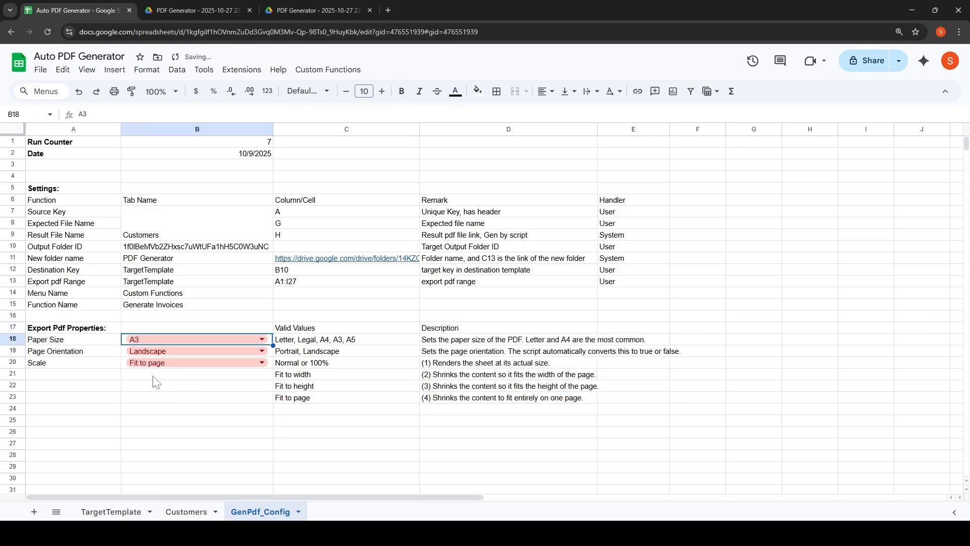
Set the export page orientation to Portrait and inspect the Scale options list.
left_click(264, 351)
left_click(195, 368)
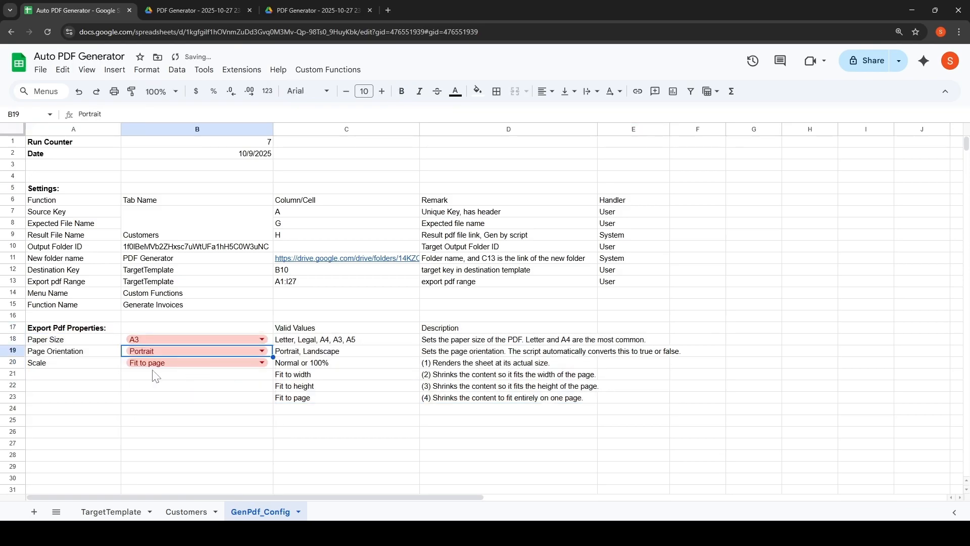
left_click(261, 364)
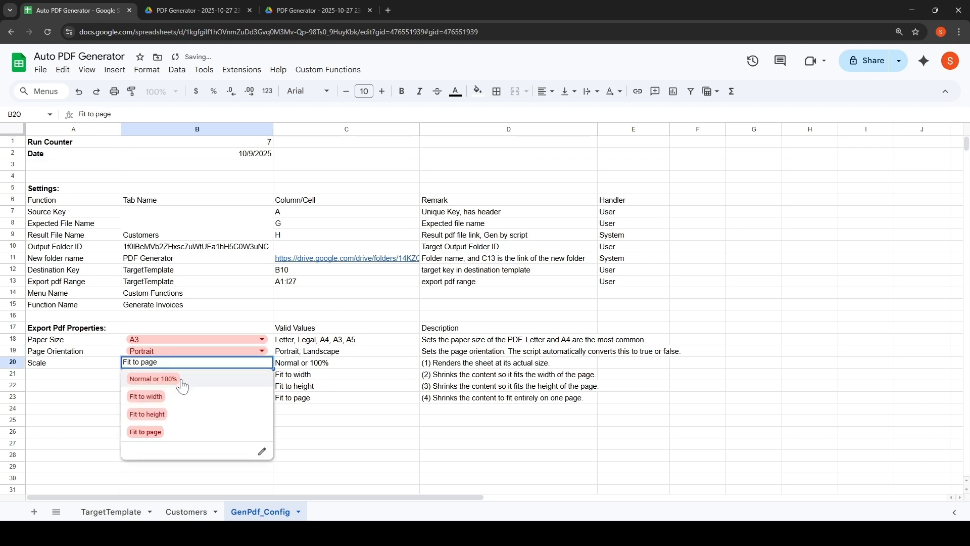
left_click(364, 422)
left_click(227, 398)
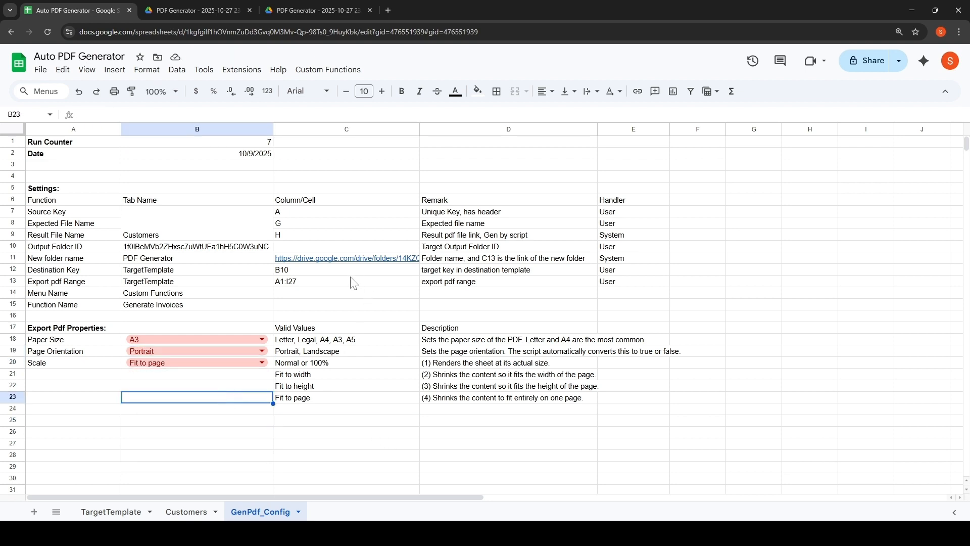
Highlight the export pdf range cell A1:I27 with a yellow fill.
left_click(315, 283)
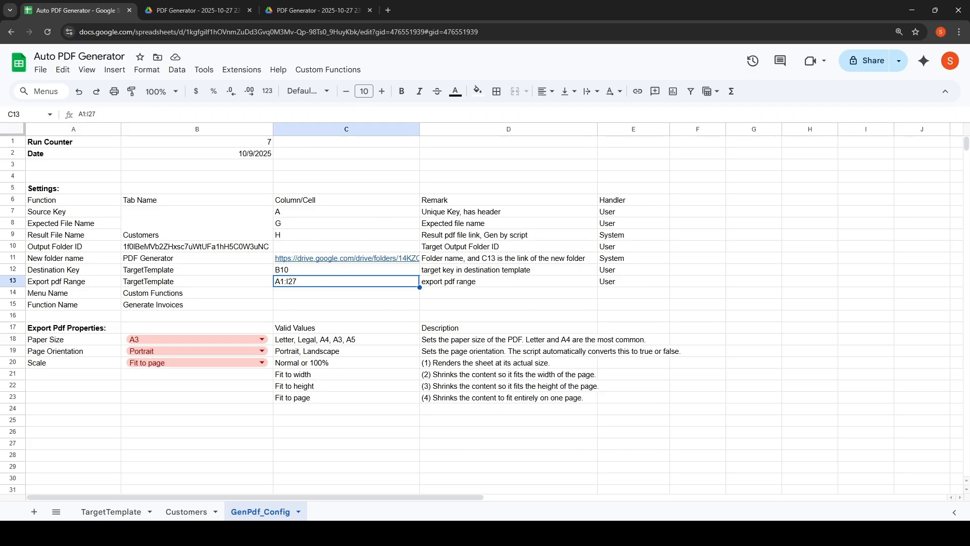
left_click(478, 92)
left_click(515, 141)
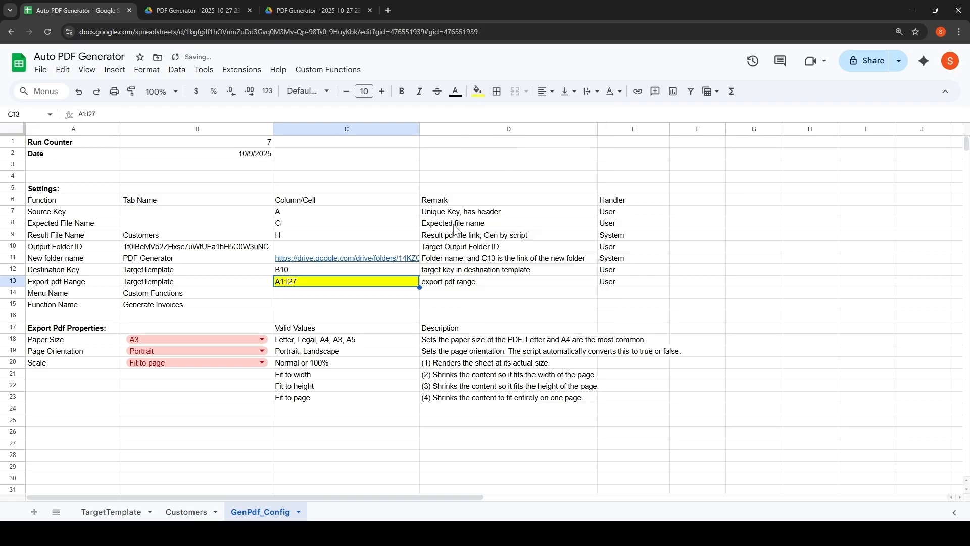
Examine the invoice template's layout, the Custom Functions menu and the Customers sheet's file name columns.
left_click(108, 512)
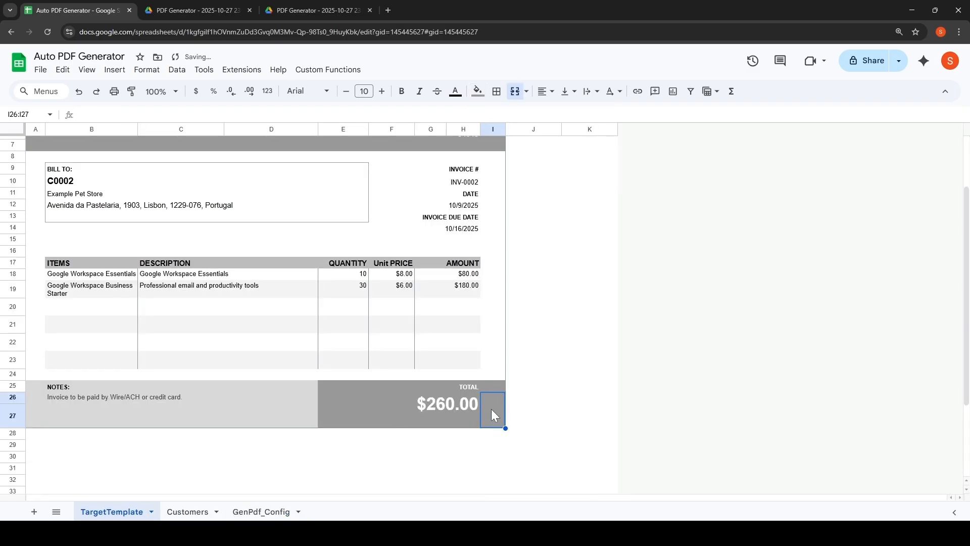
left_click(446, 413)
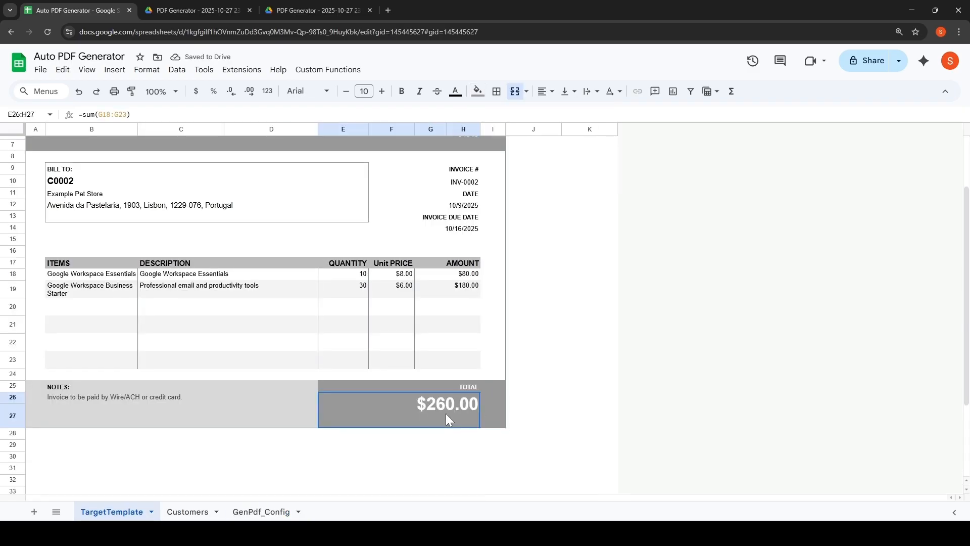
left_click(495, 408)
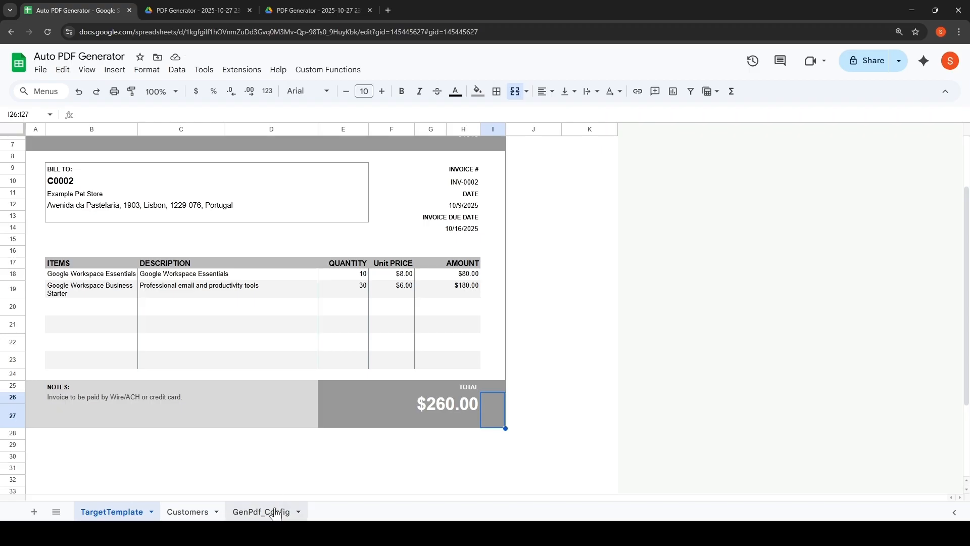
left_click(327, 70)
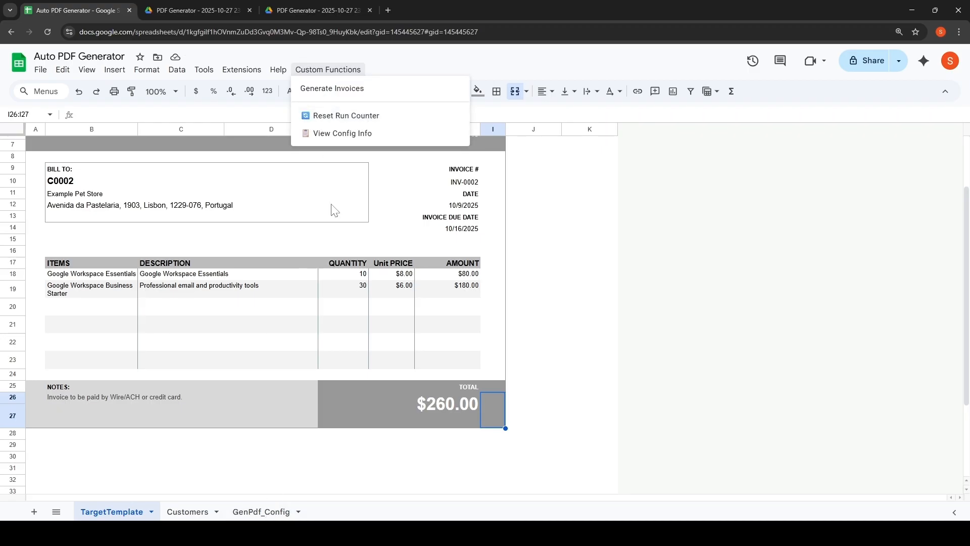
left_click(280, 512)
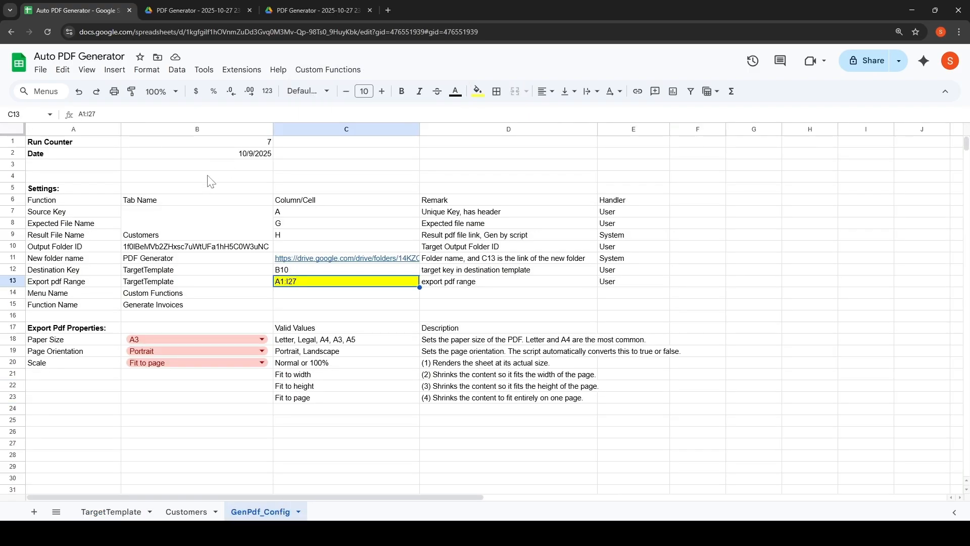
left_click(205, 145)
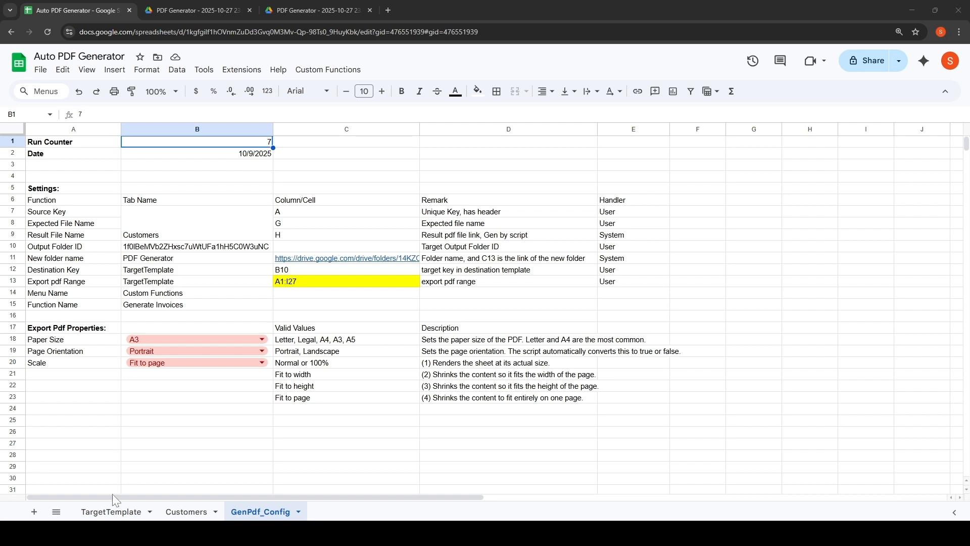
left_click(187, 511)
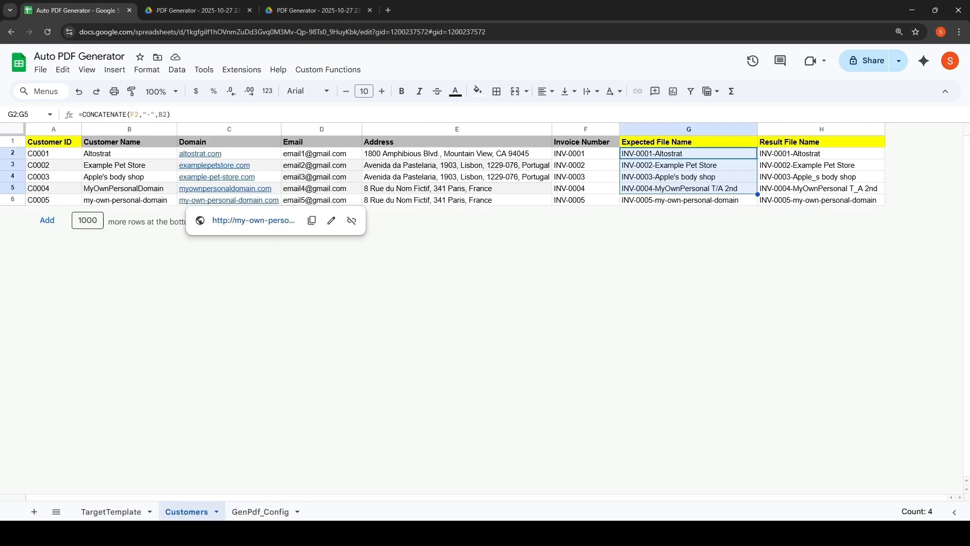
left_click(268, 513)
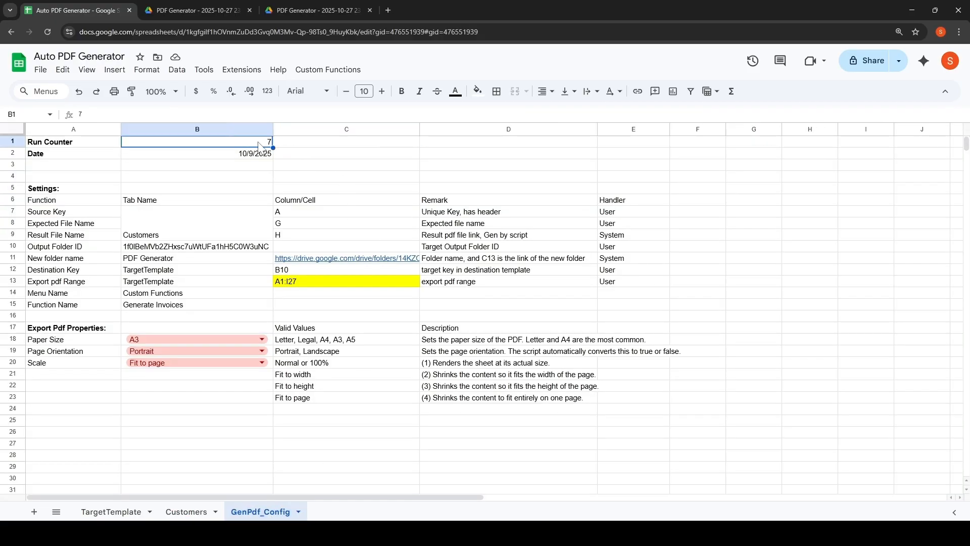
Reset the run counter with the Custom Functions Reset Run Counter command and acknowledge the dialog.
left_click(326, 70)
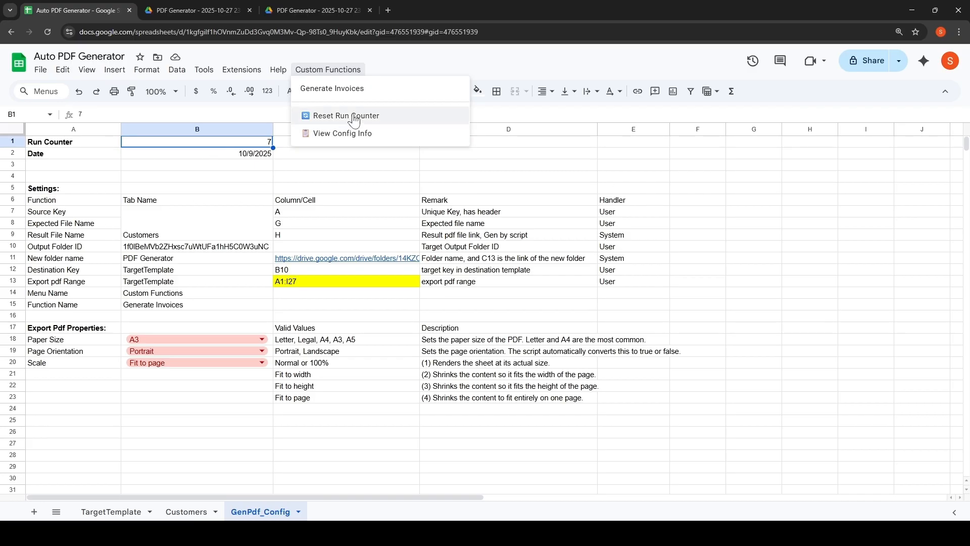
left_click(409, 116)
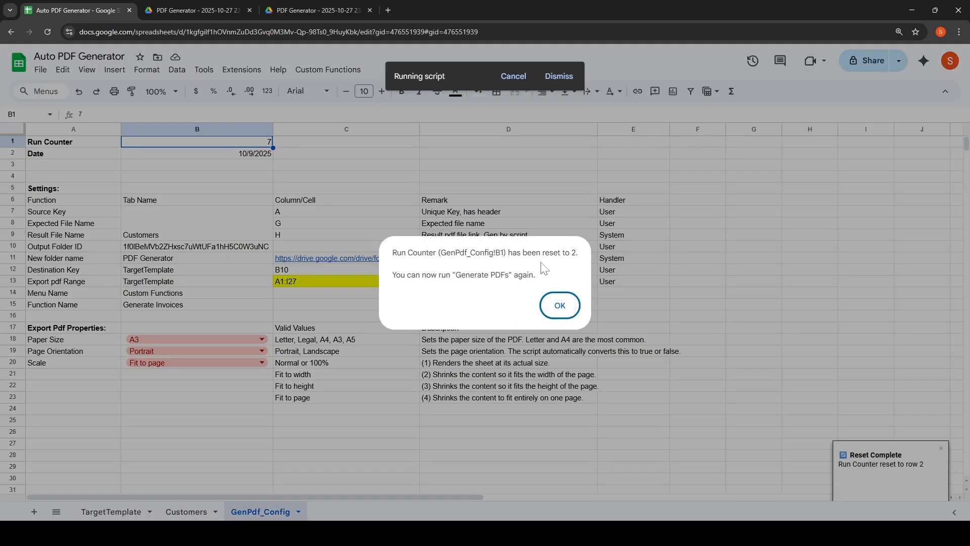
double_click(573, 252)
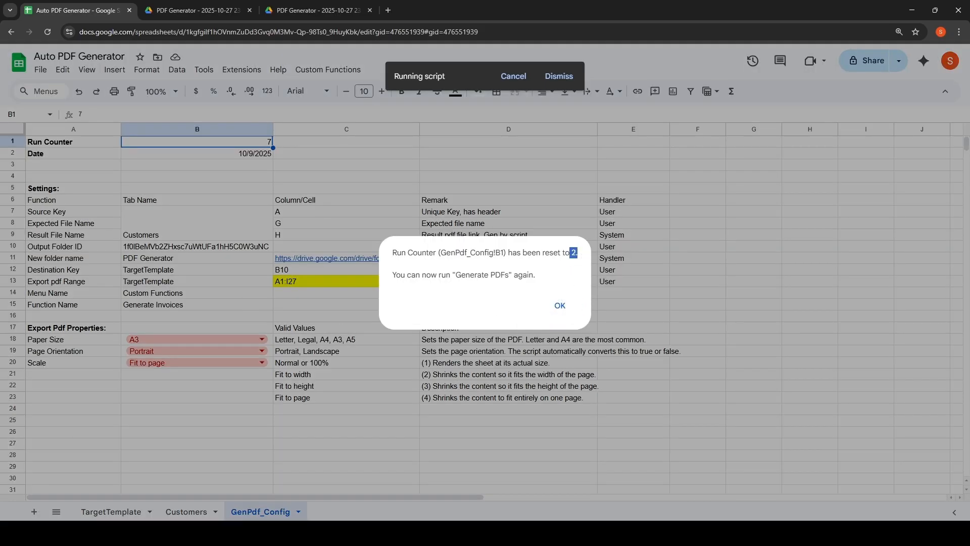
left_click(561, 306)
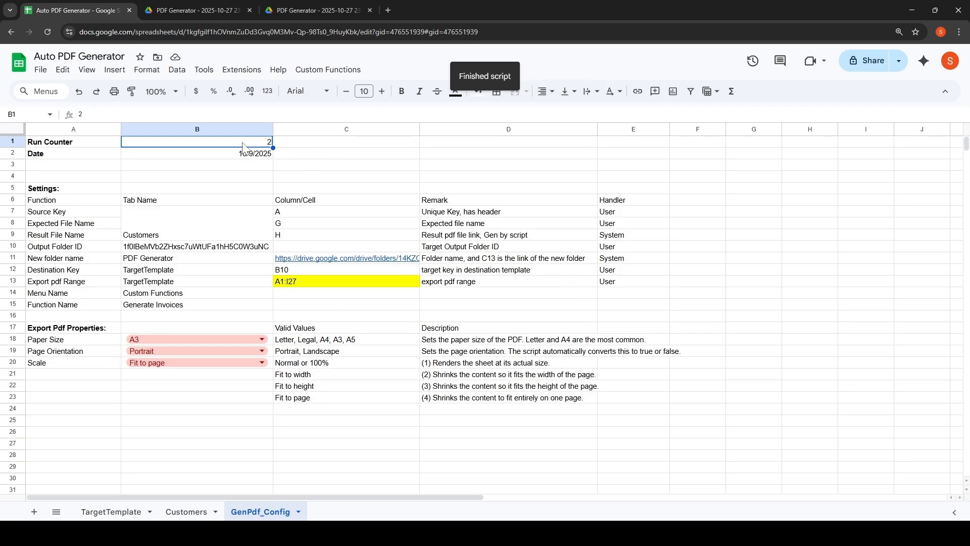
Open the View Config Info summary from Custom Functions and close it.
left_click(309, 144)
left_click(332, 71)
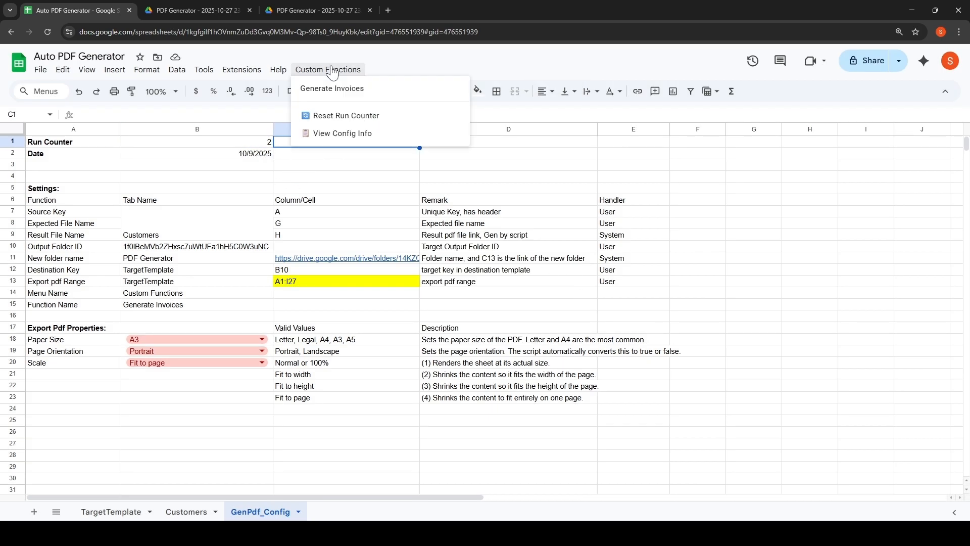
left_click(367, 134)
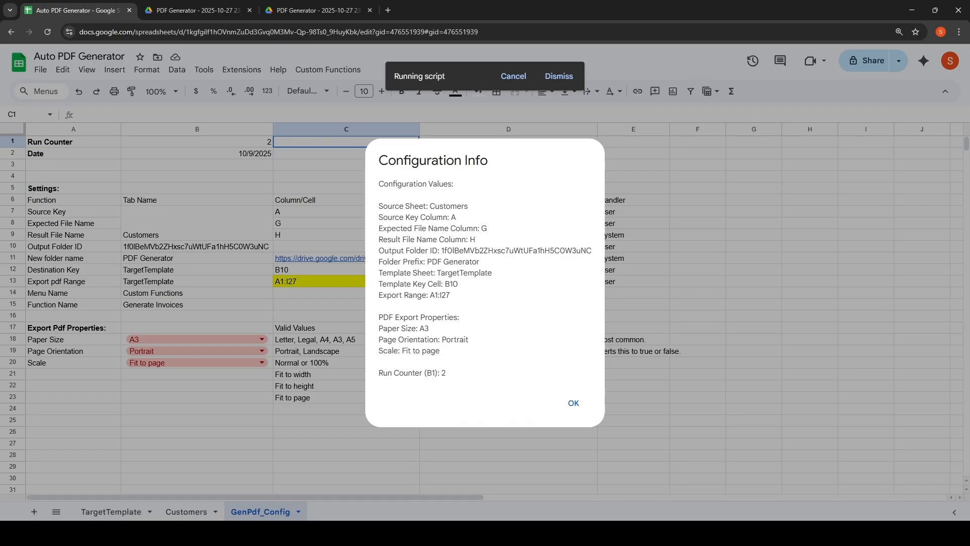
left_click(576, 404)
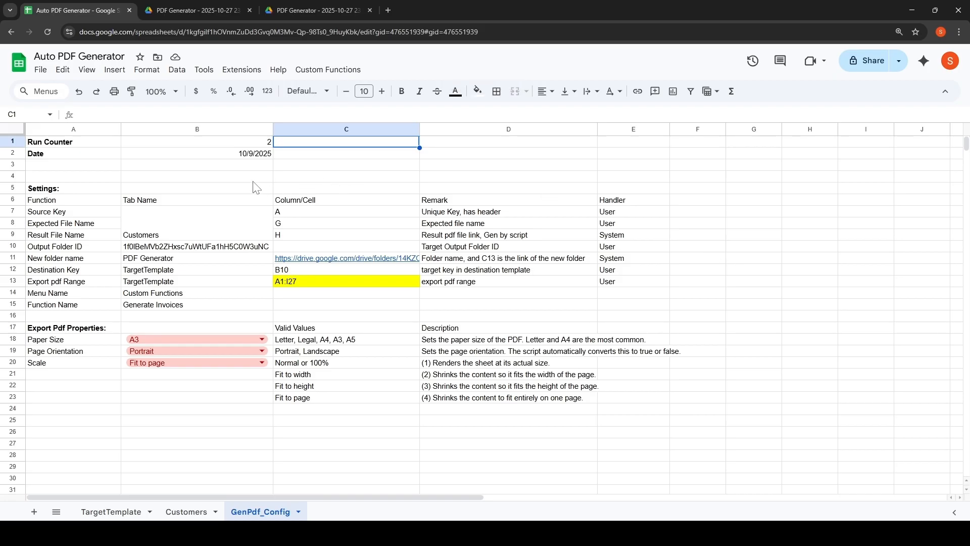
Set the run counter in GenPdf_Config to 3.
left_click(204, 148)
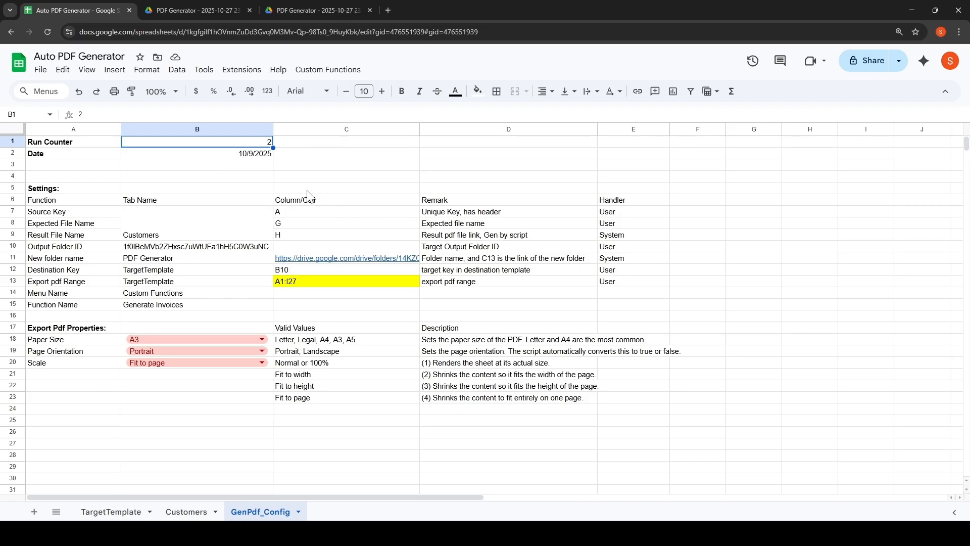
type("3")
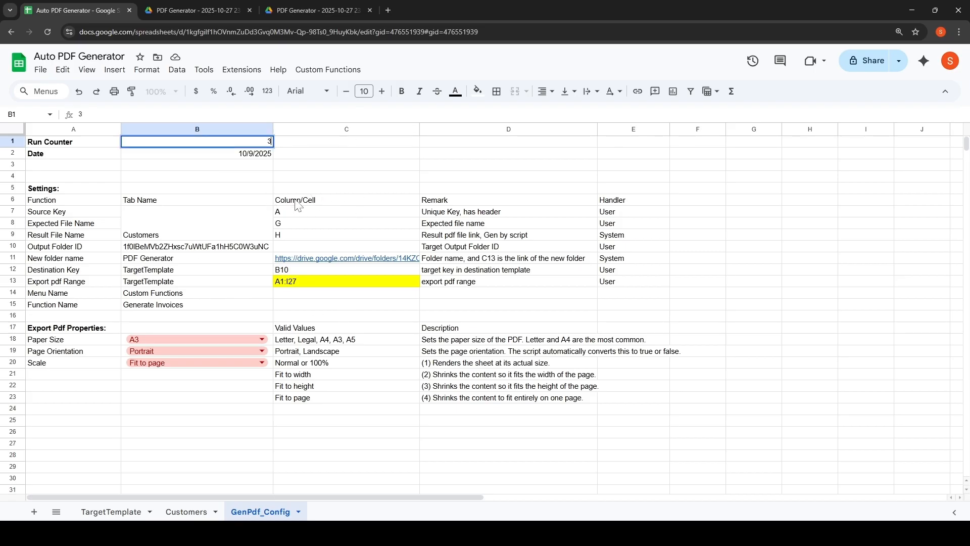
left_click(176, 447)
Clear the Result File Name entries in H2:H6 on the Customers sheet.
left_click(104, 512)
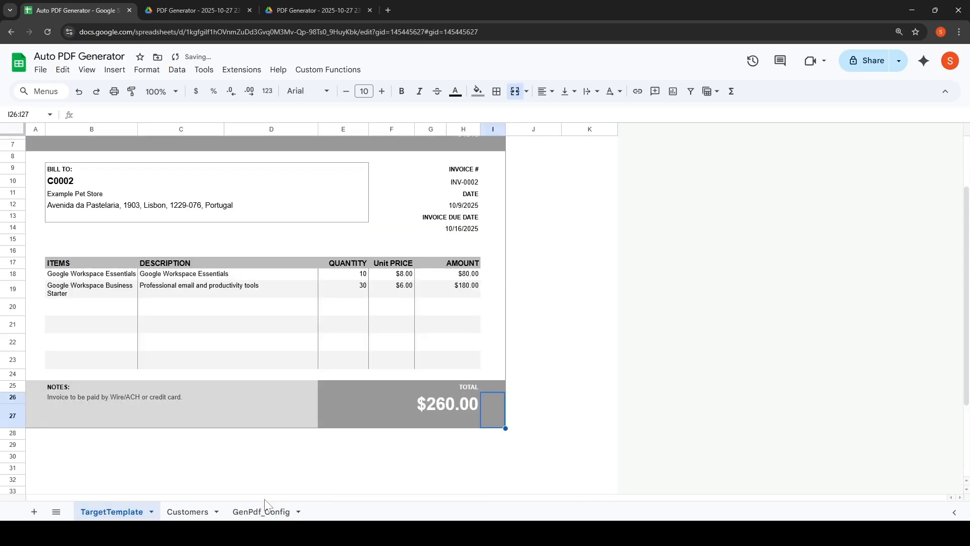
left_click(204, 511)
left_click_drag(786, 155, 788, 200)
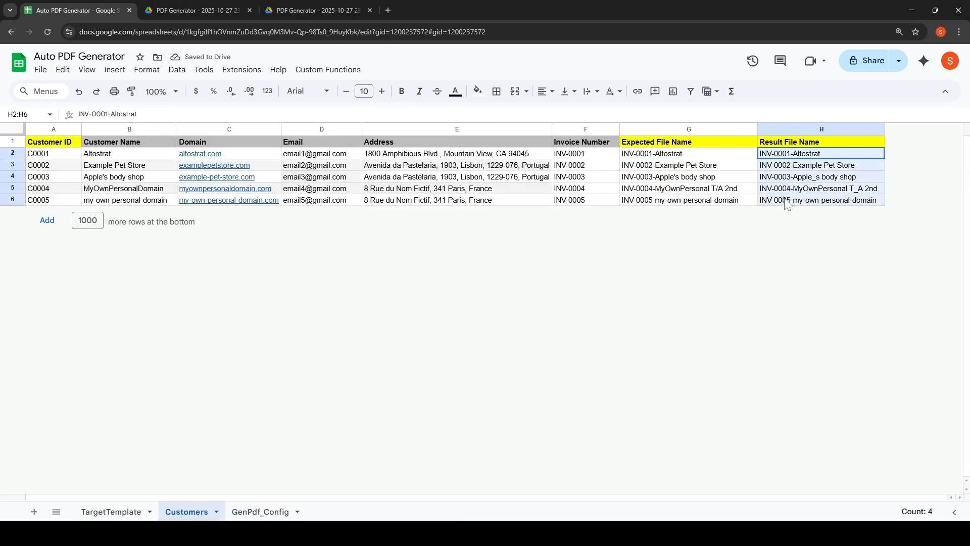
key("Delete")
Run Generate Invoices from the Custom Functions menu.
left_click(334, 78)
left_click(352, 91)
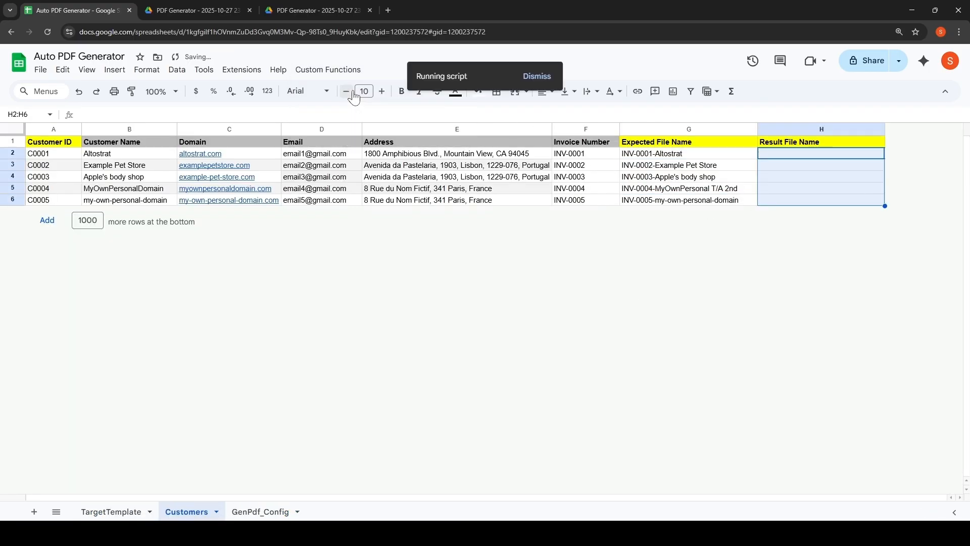
left_click(806, 176)
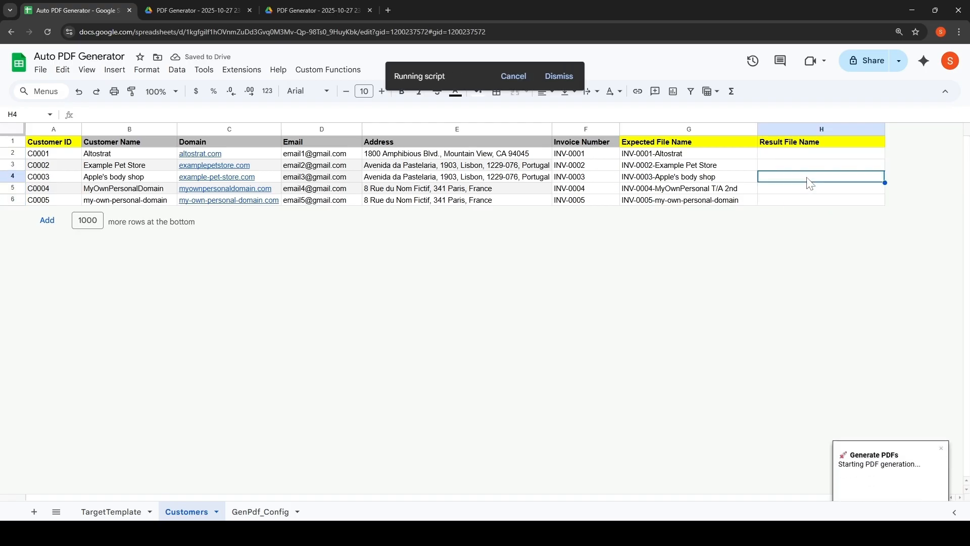